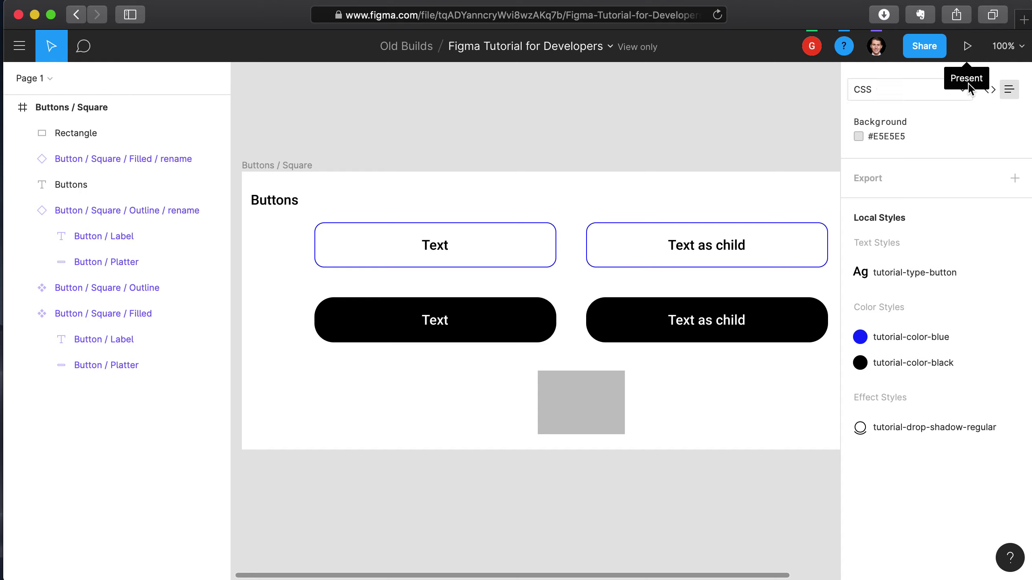
- Present the Buttons / Square frame as a full-screen prototype
click(969, 56)
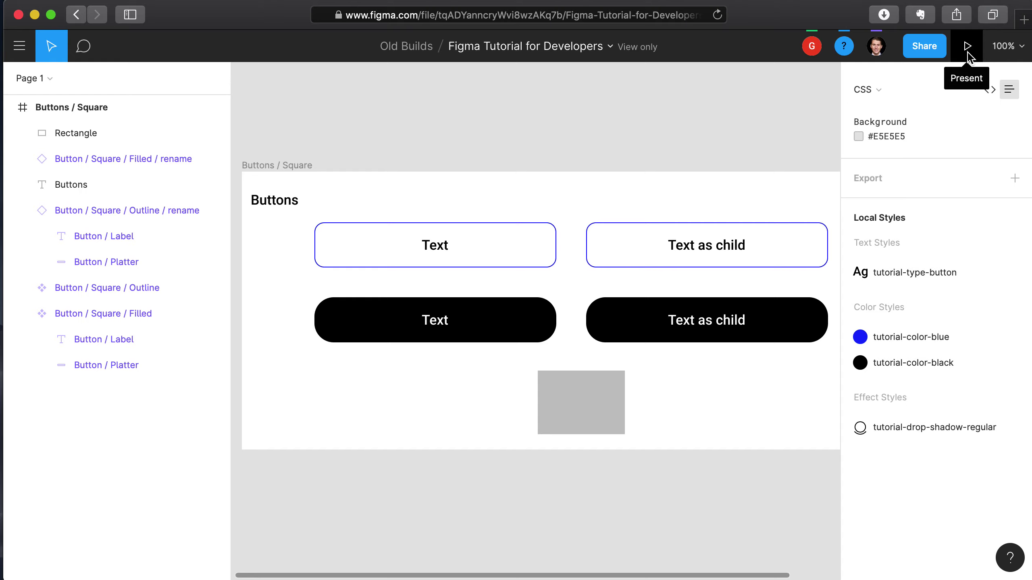
click(970, 55)
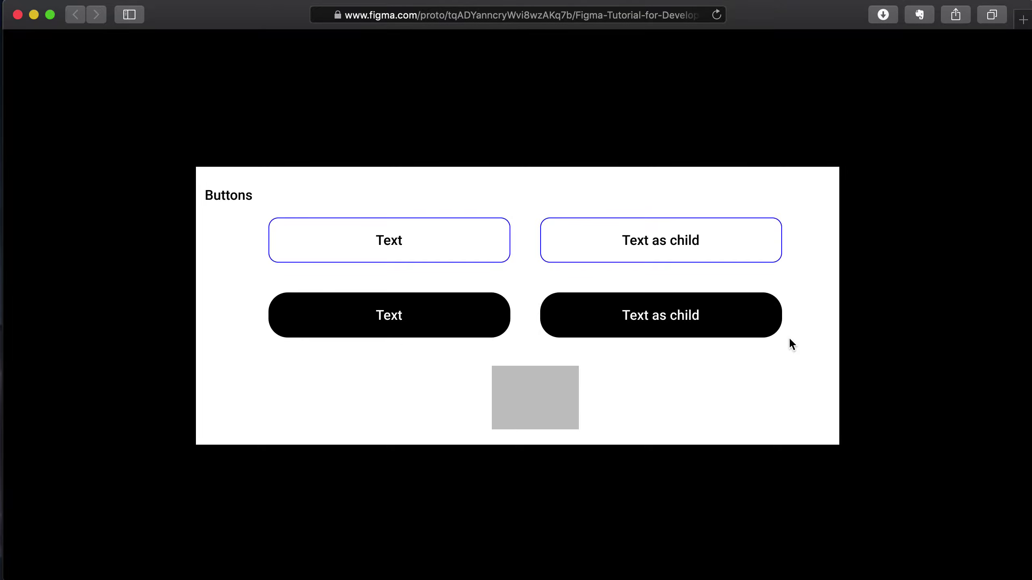
- In the editor, set the prototype device to iPad Mini with background FFFFFF
key(ctrl+Up)
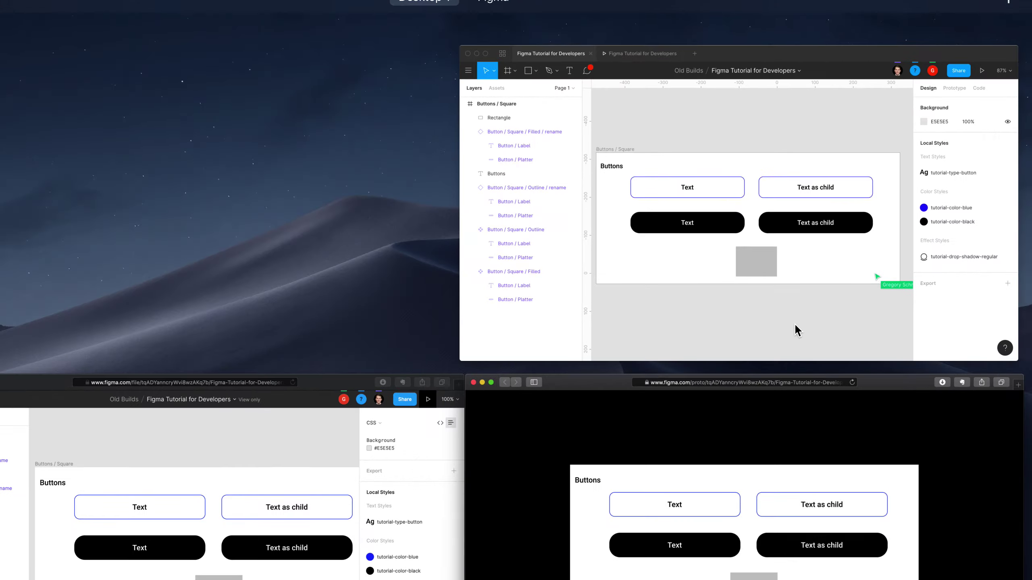
click(772, 143)
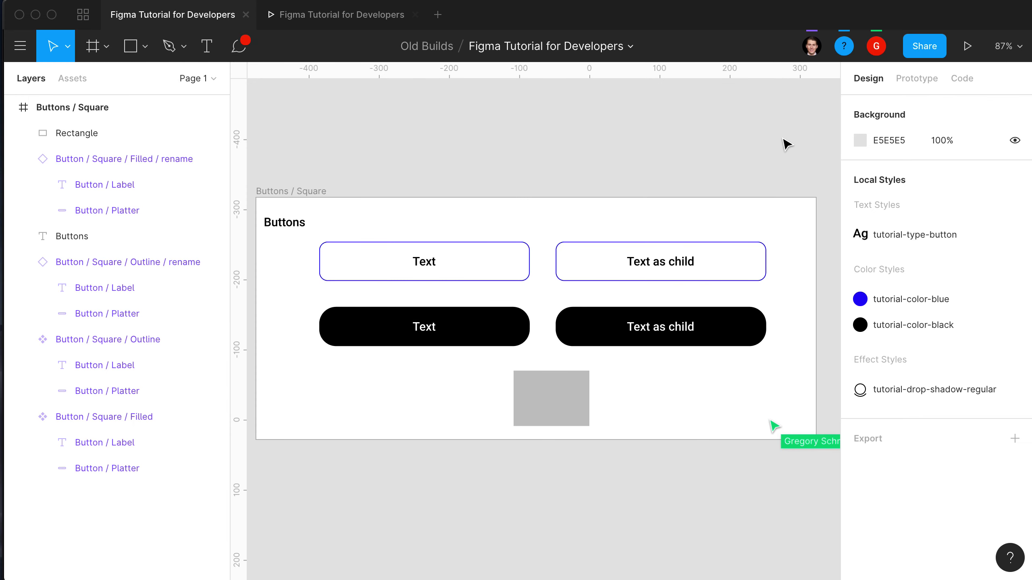
click(912, 79)
click(887, 142)
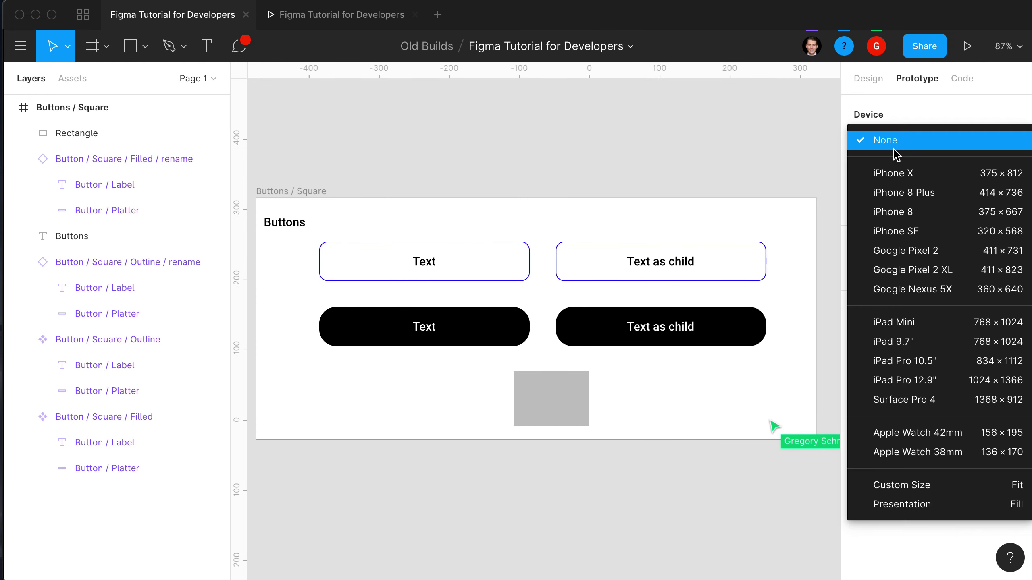
click(886, 324)
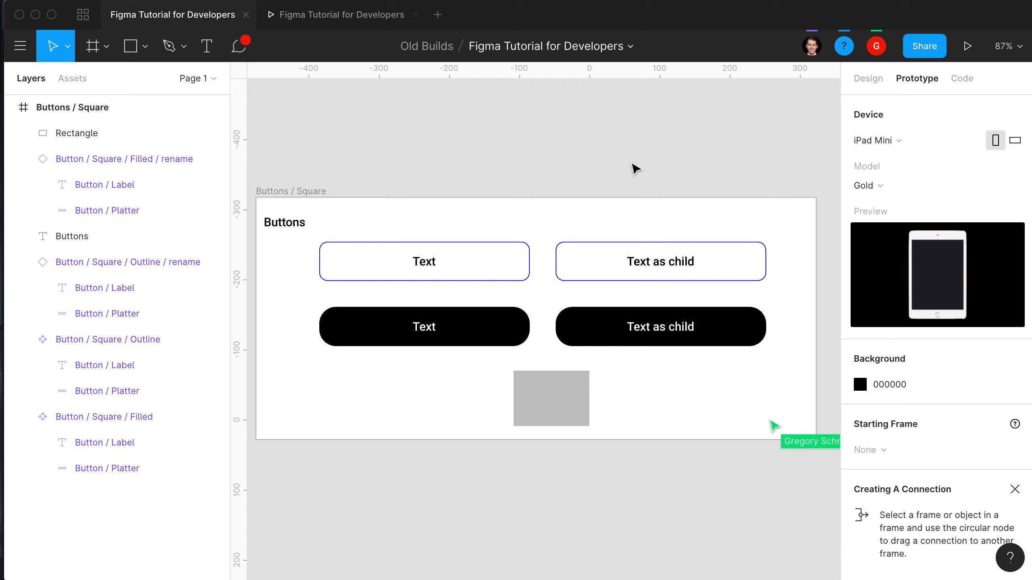
click(860, 385)
text(FFFFFF)
key(Return)
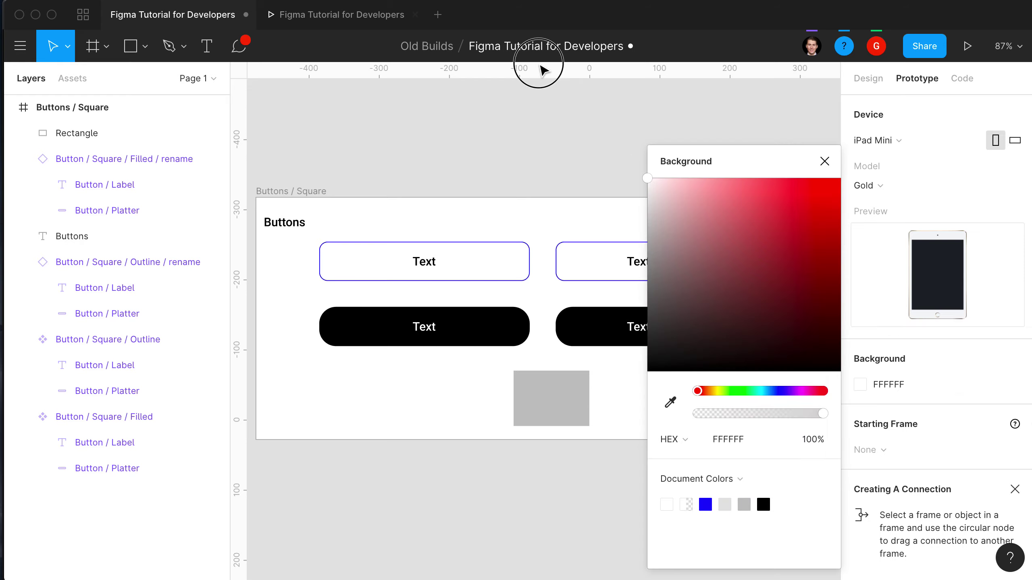
click(306, 191)
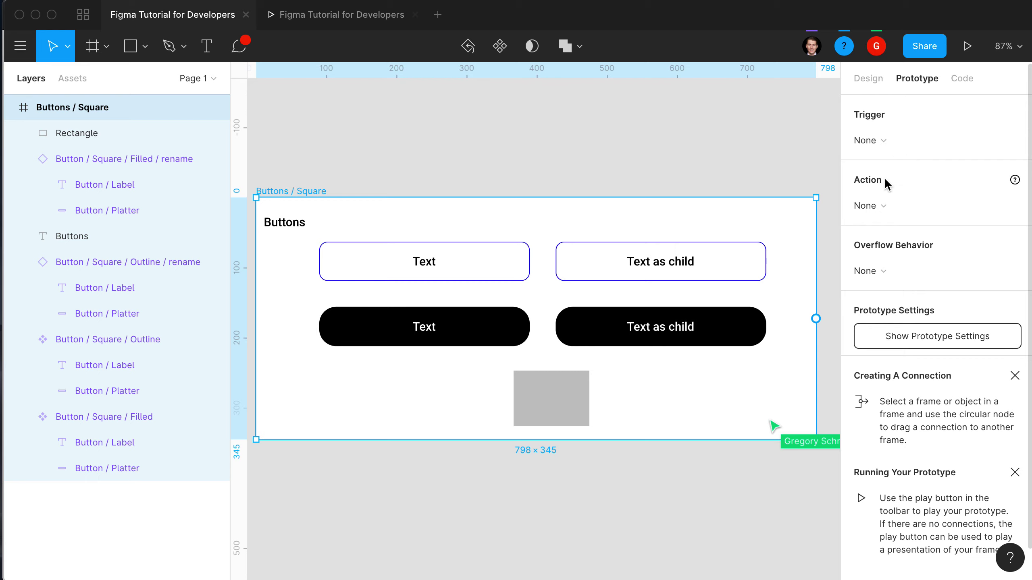
- Resize the Buttons / Square frame to the iPad Mini preset, 768×1024
click(870, 84)
click(871, 147)
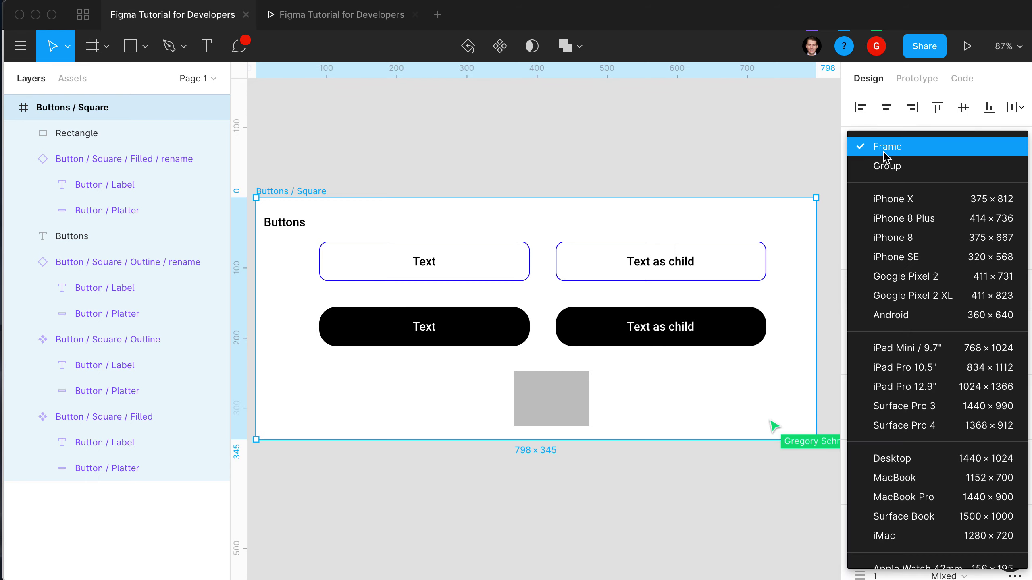
click(907, 348)
scroll(705, 277, down, 5)
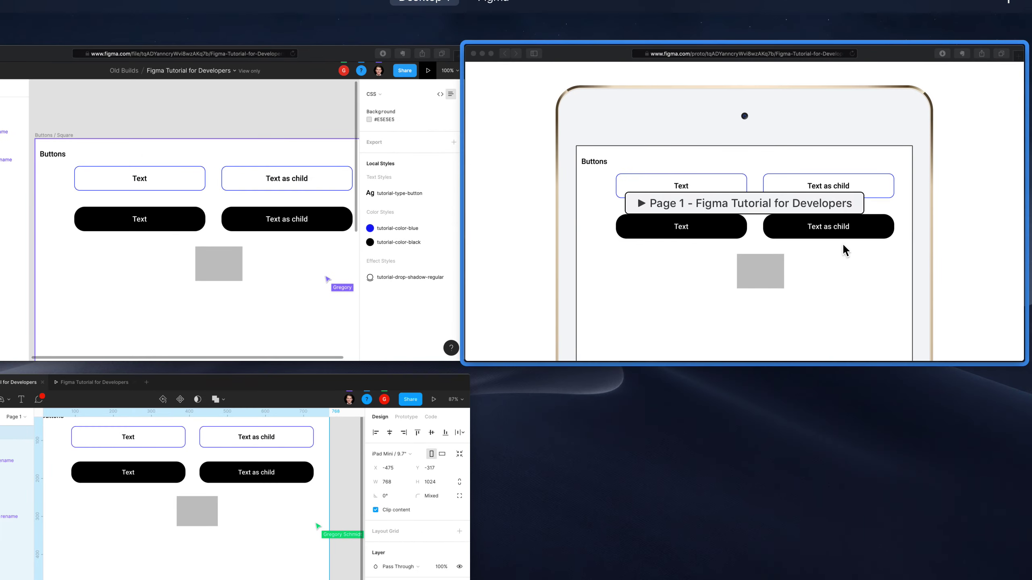
- Set the iPad prototype window's zoom to Fit
click(571, 222)
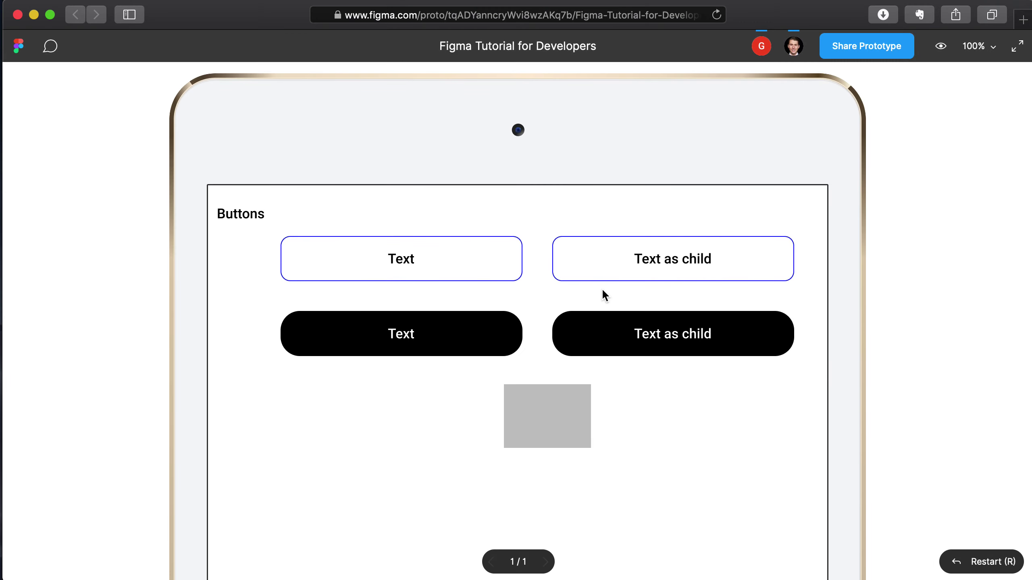
click(982, 46)
click(945, 107)
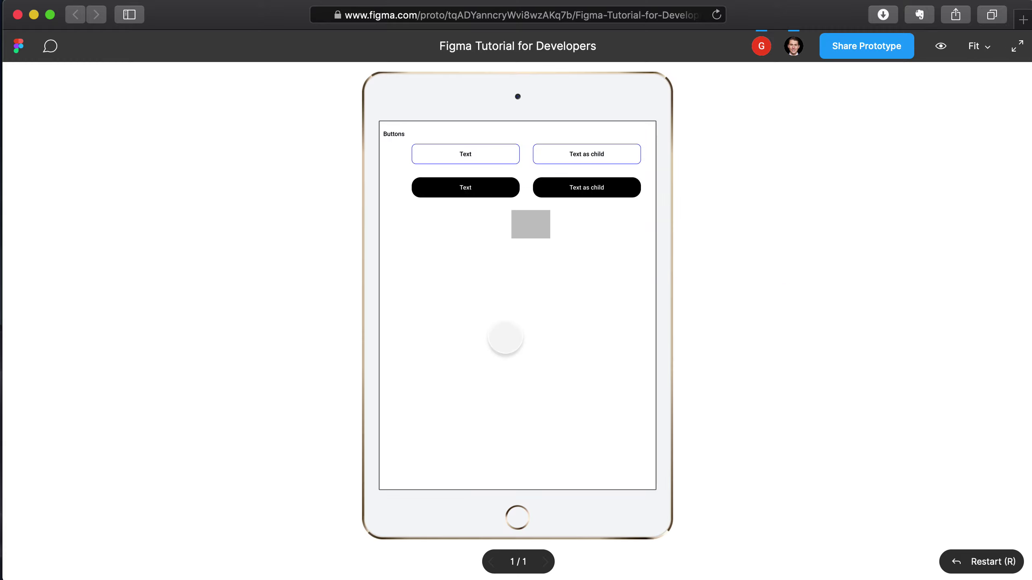
- Back in the editor, Alt-drag a duplicate of the Buttons / Square frame to its right
key(Escape)
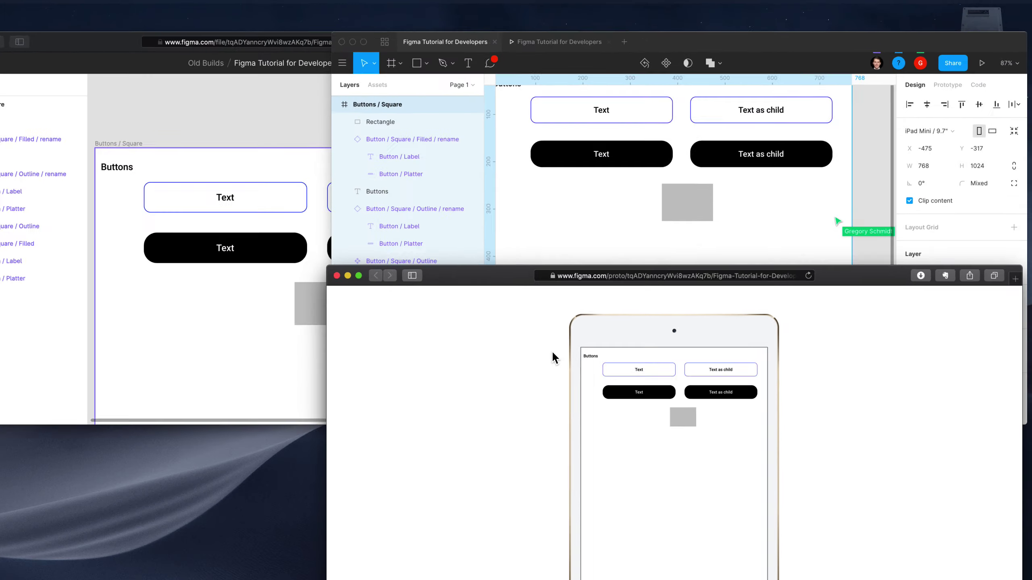
key(ctrl+Up)
click(578, 135)
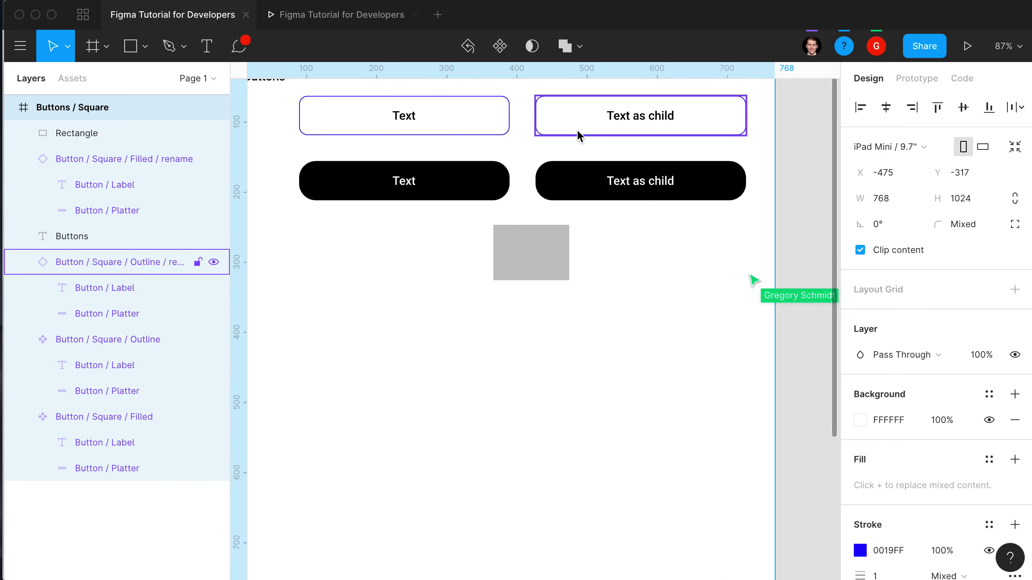
key(shift+1)
scroll(678, 212, right, 3)
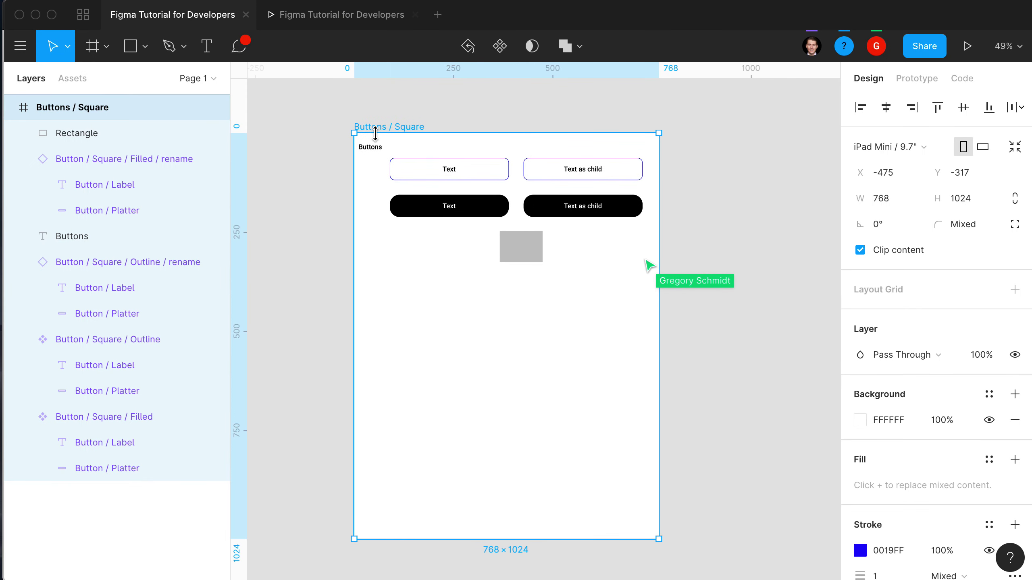
click(403, 110)
click(401, 129)
drag(400, 128, 454, 214)
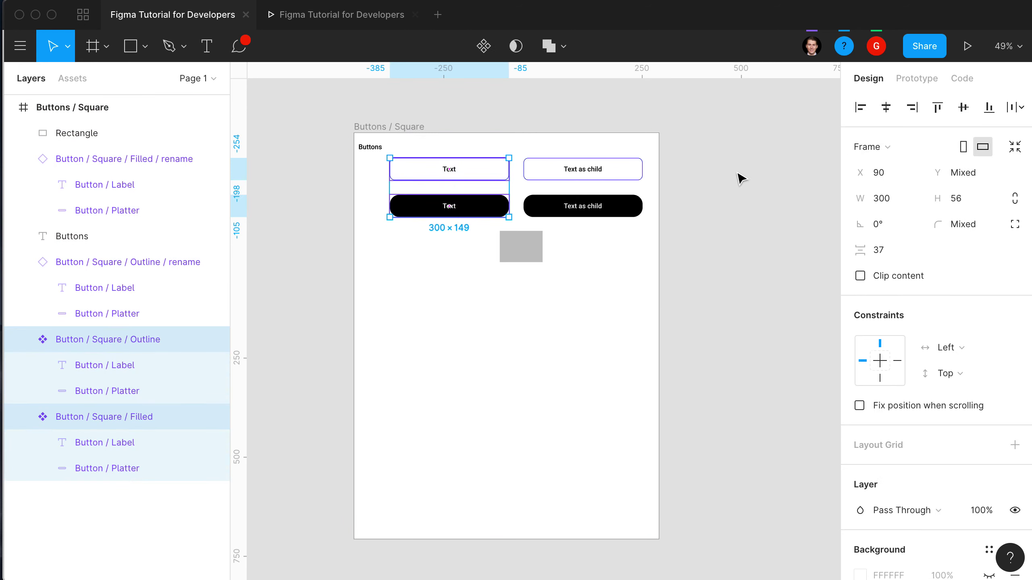
click(718, 190)
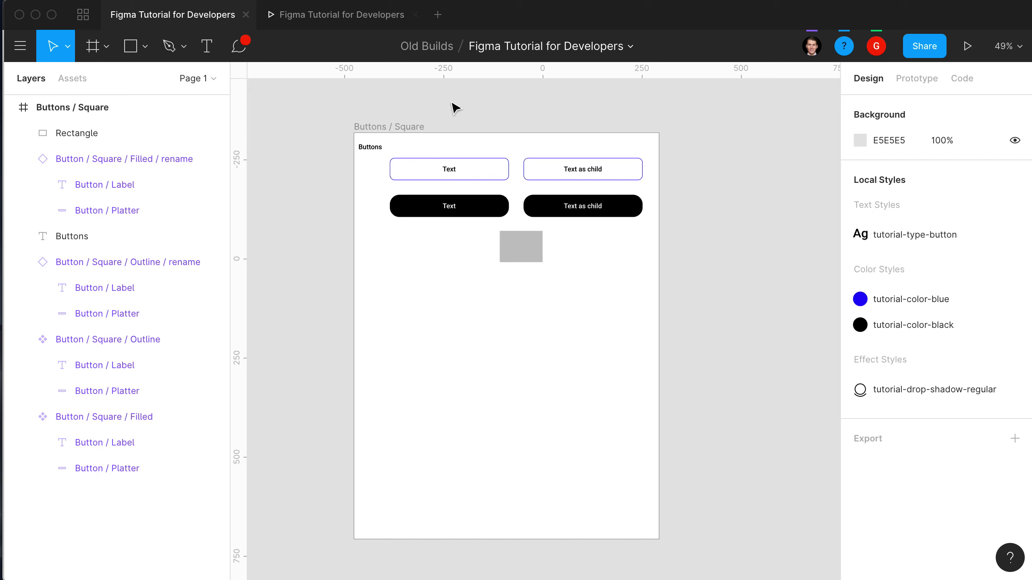
click(374, 133)
alt+drag(374, 138, 721, 133)
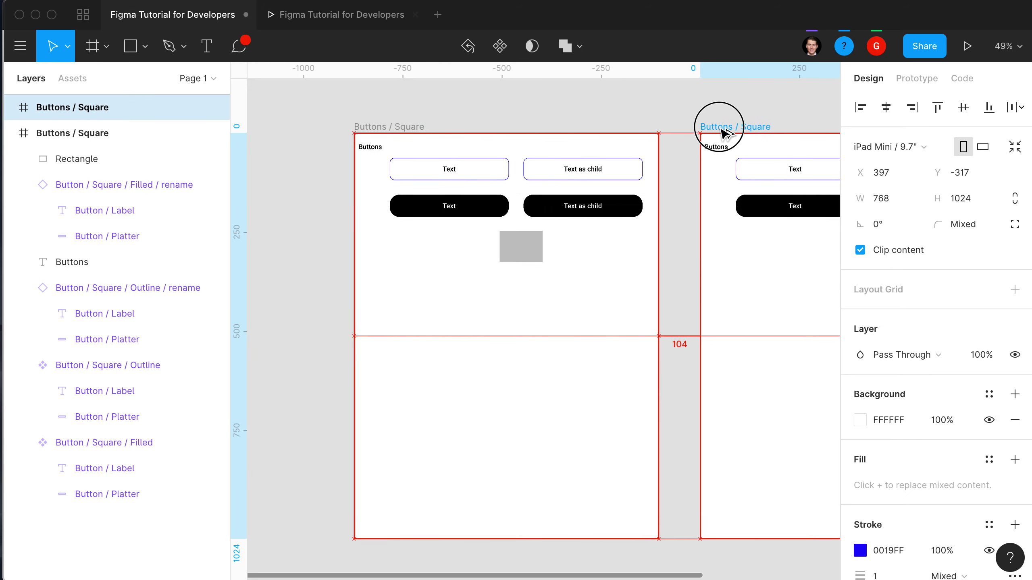
scroll(721, 134, right, 2)
- Link the outline Text as child button to the duplicate frame on tap
click(918, 81)
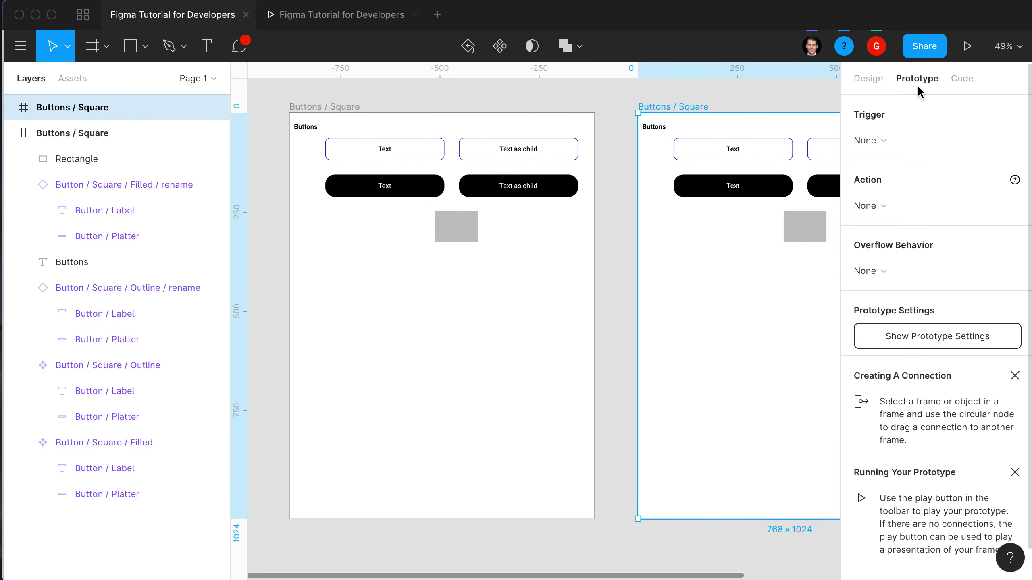
click(553, 155)
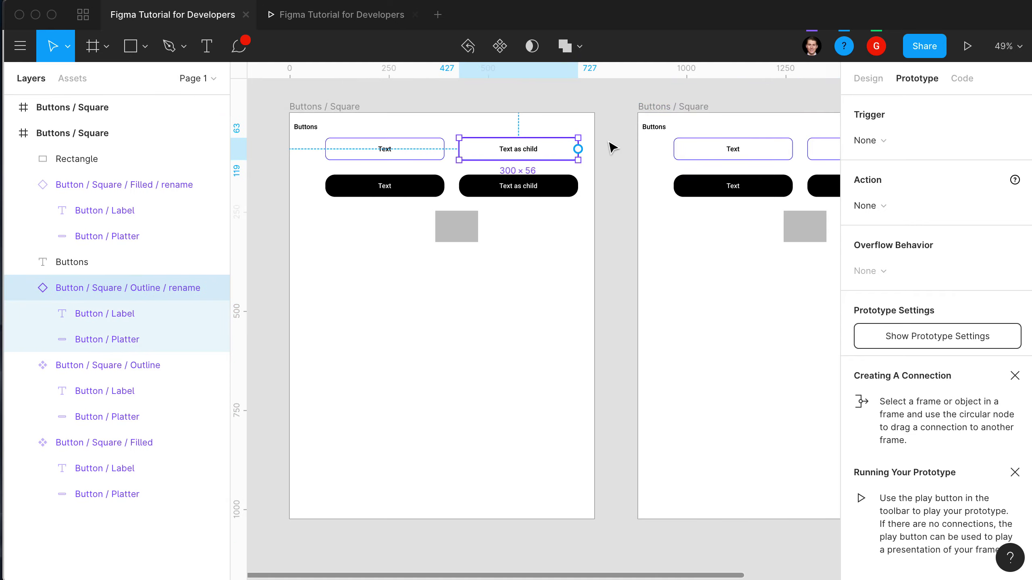
drag(578, 150, 662, 194)
- In the iPad prototype, test tapping Text as child and the black Text button
key(ctrl+Up)
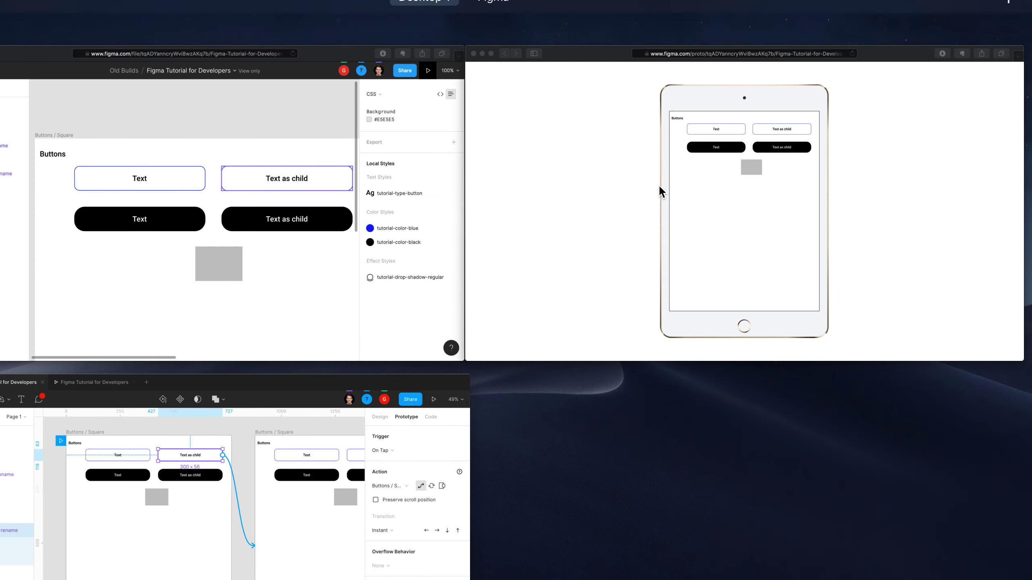
click(748, 122)
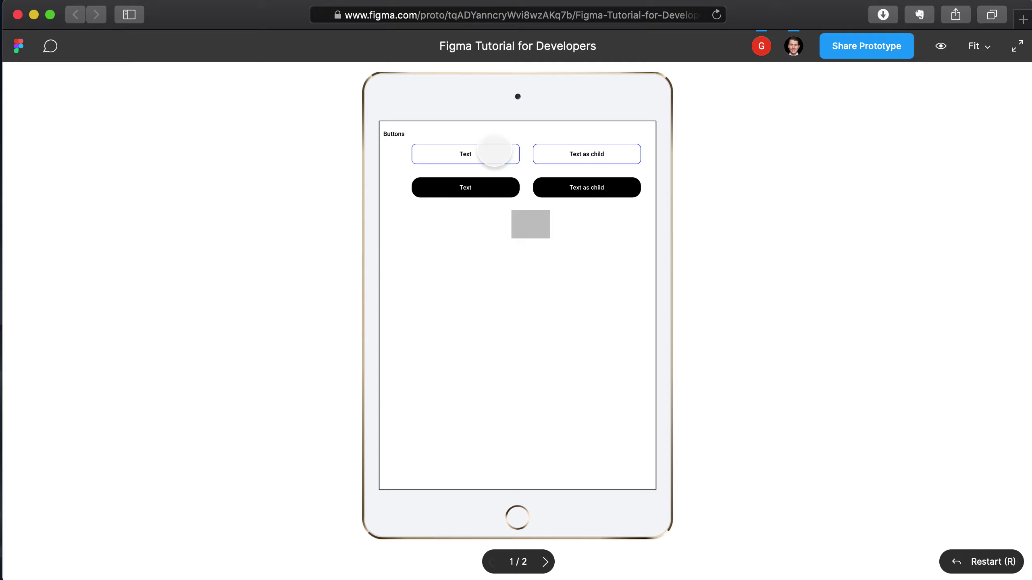
click(506, 155)
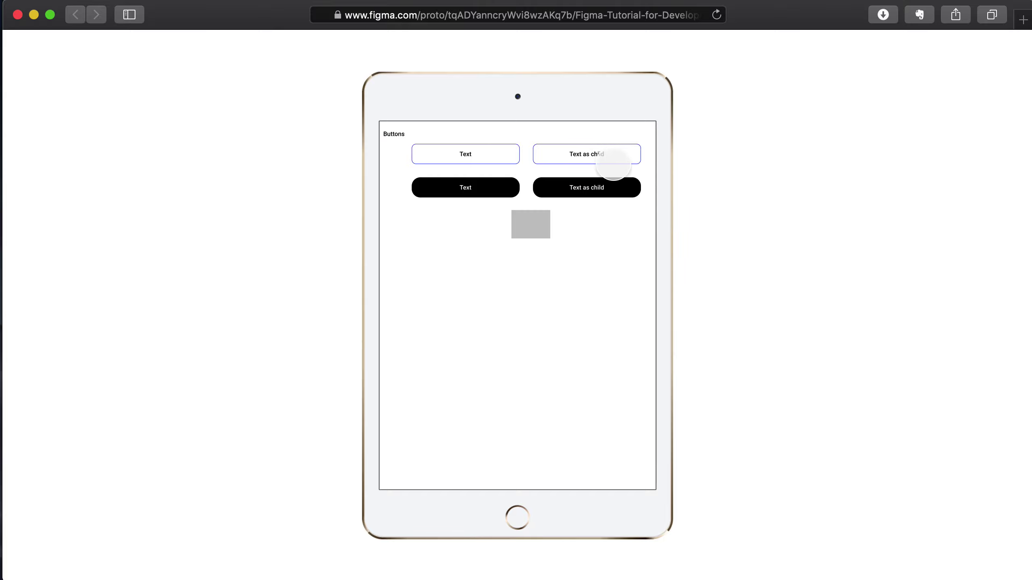
click(558, 158)
click(494, 178)
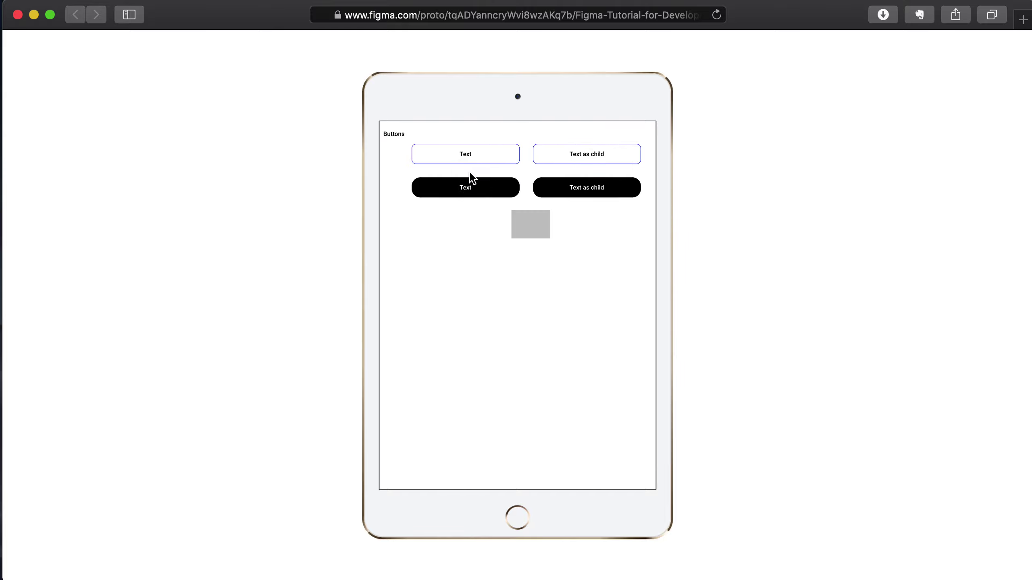
- Move the second frame's black Text button lower, then return to the prototype
key(ctrl+Up)
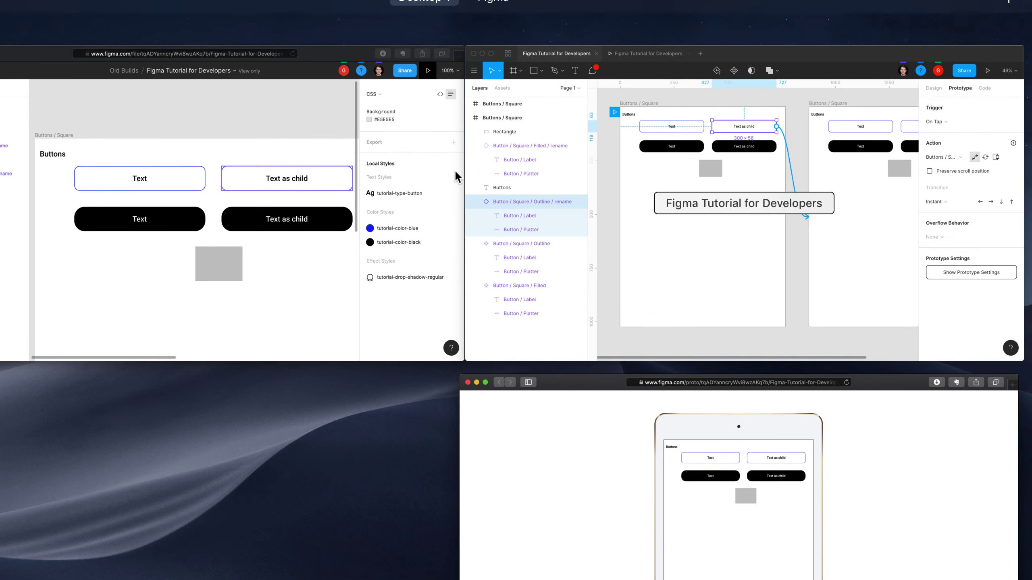
click(644, 186)
mouse_move(735, 186)
mouse_down()
mouse_move(733, 336)
mouse_move(747, 369)
mouse_up()
key(ctrl+Up)
click(730, 240)
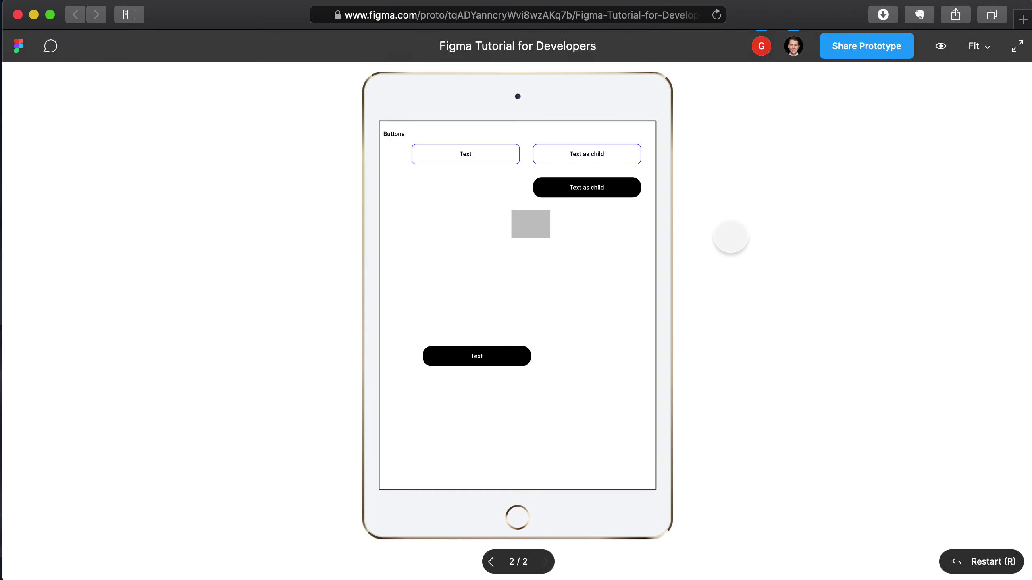